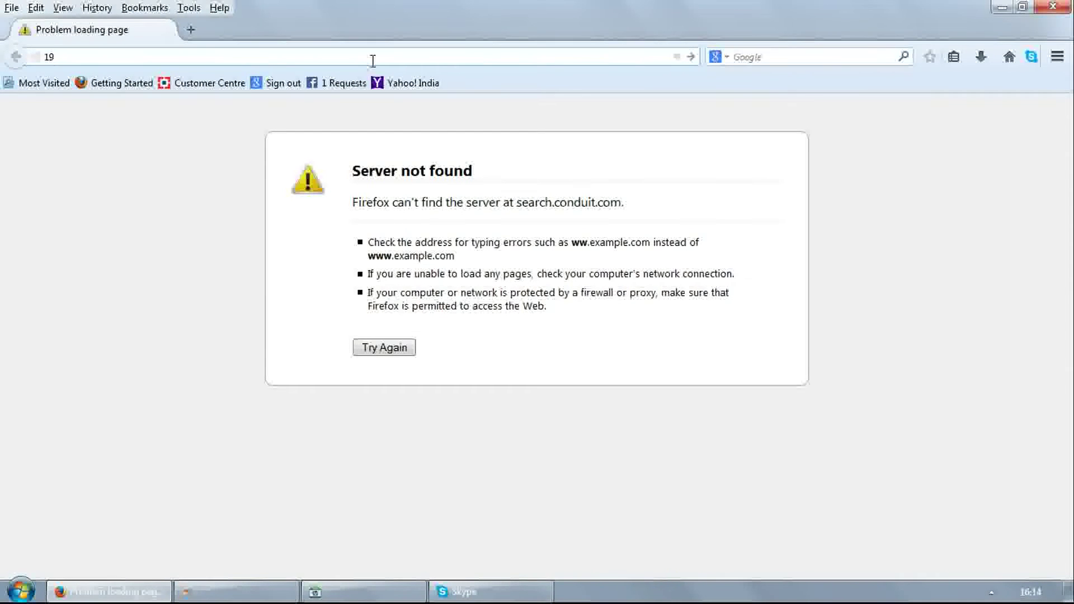
pyautogui.write('2.')
pyautogui.write('168.1.1')
# - Load the router login page at 192.168.1.1 in Firefox
pyautogui.press('Return')
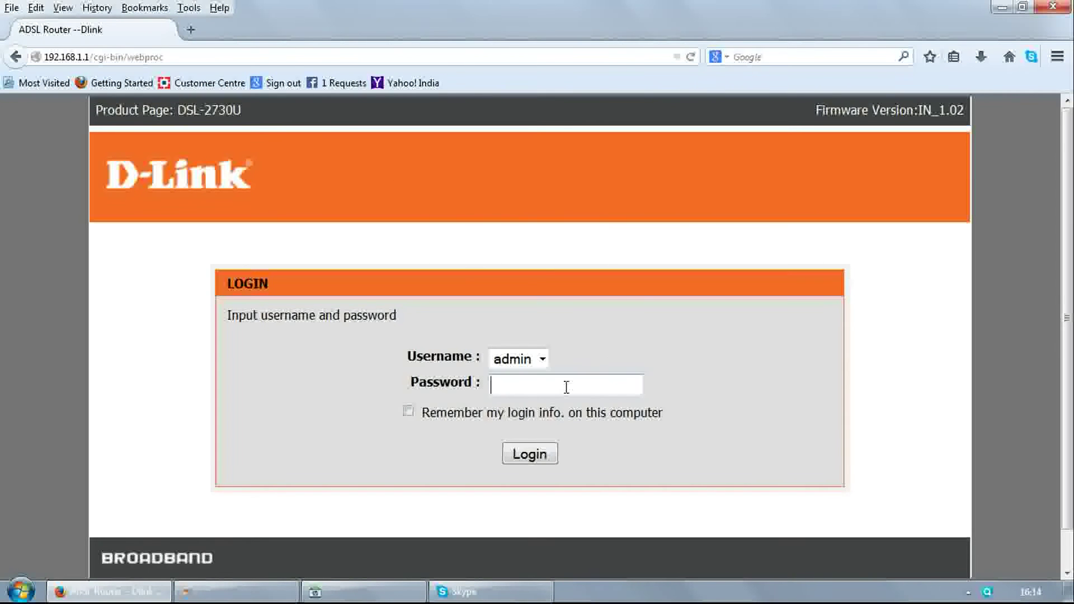
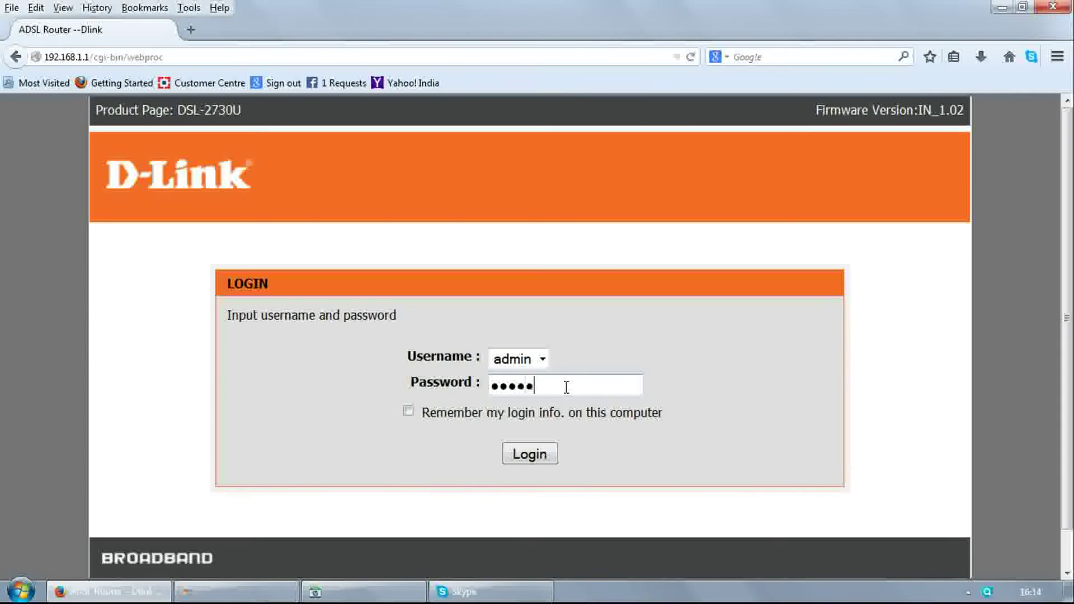
# - Log in to the router as admin
pyautogui.click(534, 463)
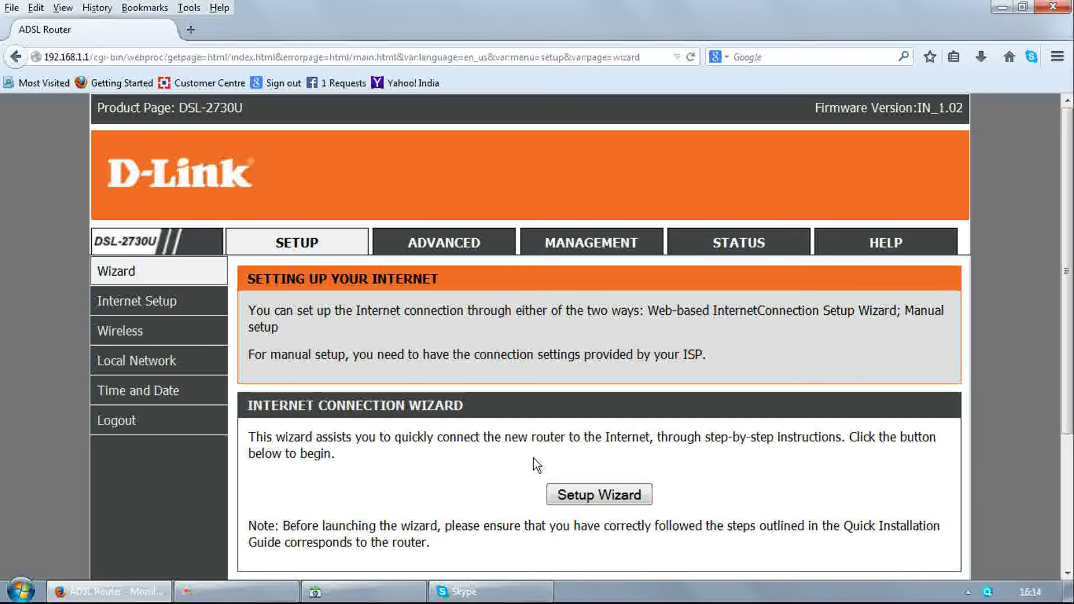
# - Launch the Setup Wizard and accept the default time and date settings
pyautogui.click(580, 498)
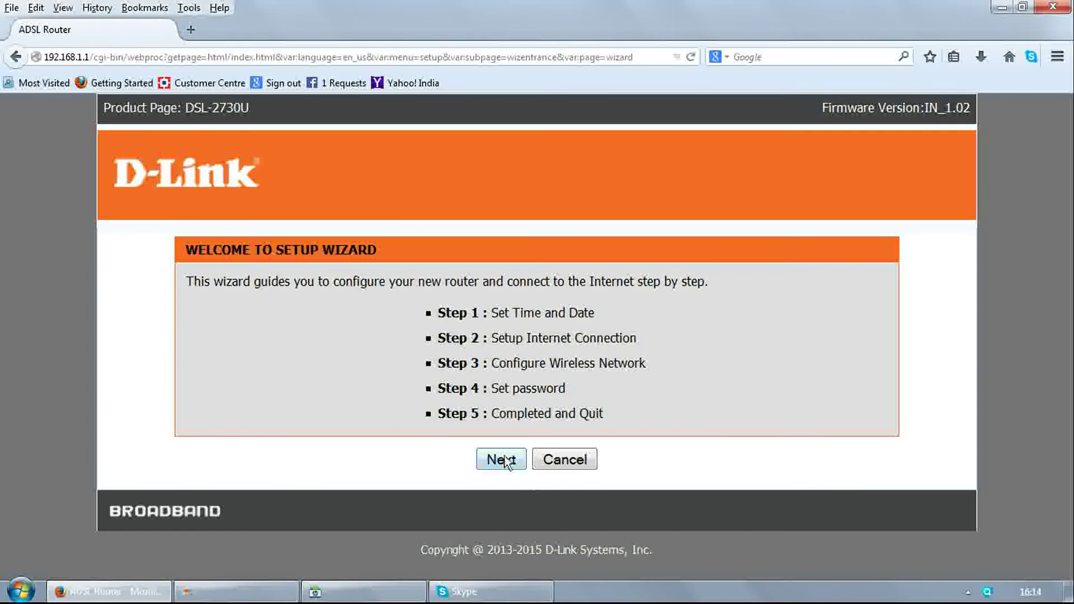
pyautogui.click(502, 461)
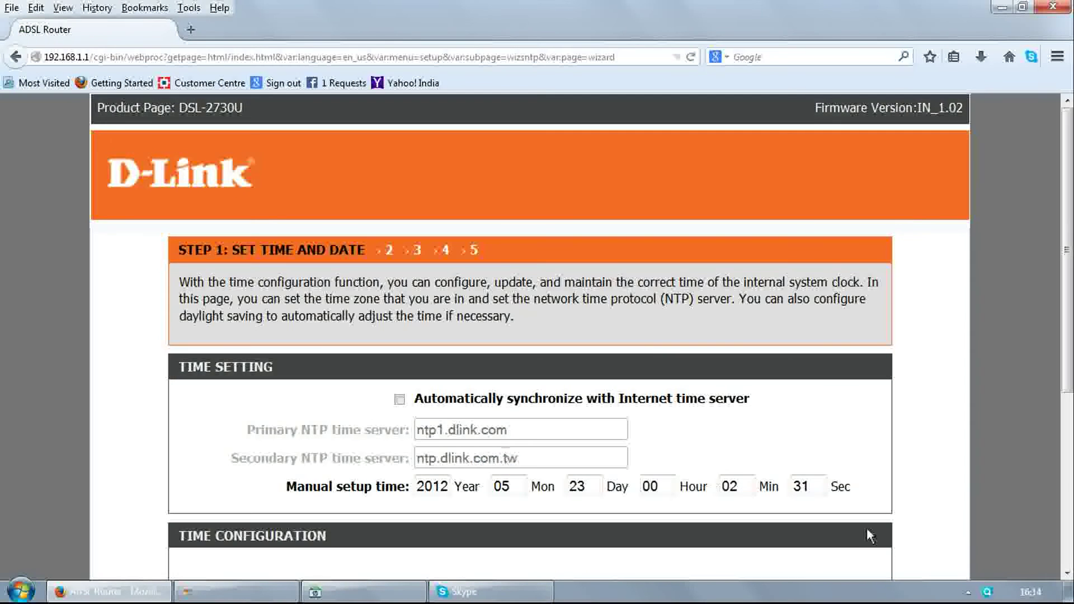
pyautogui.click(1068, 573)
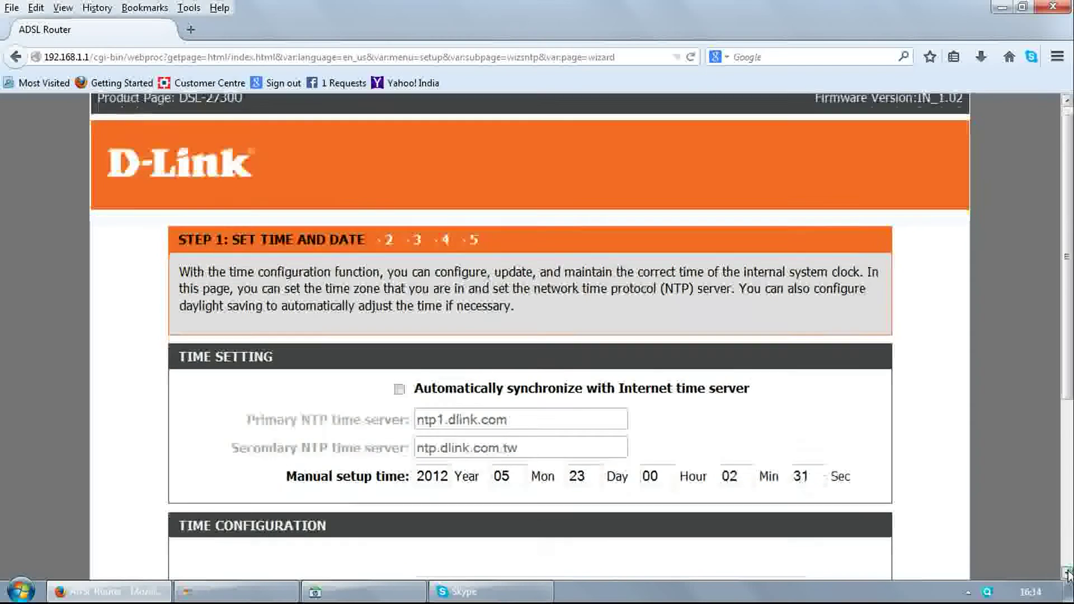
pyautogui.scroll(-5, 1068, 573)
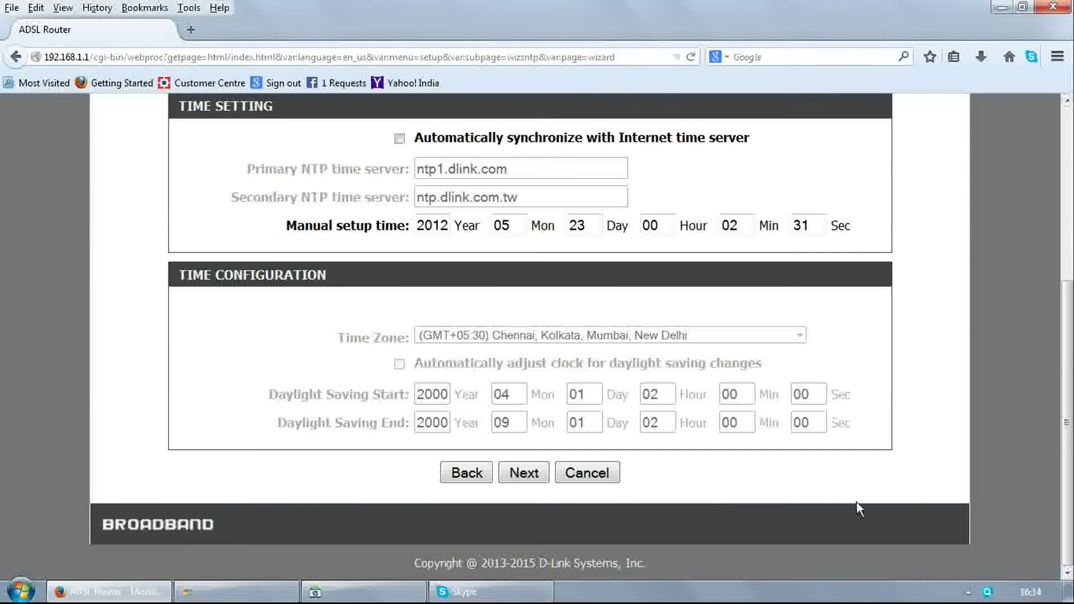
pyautogui.click(524, 473)
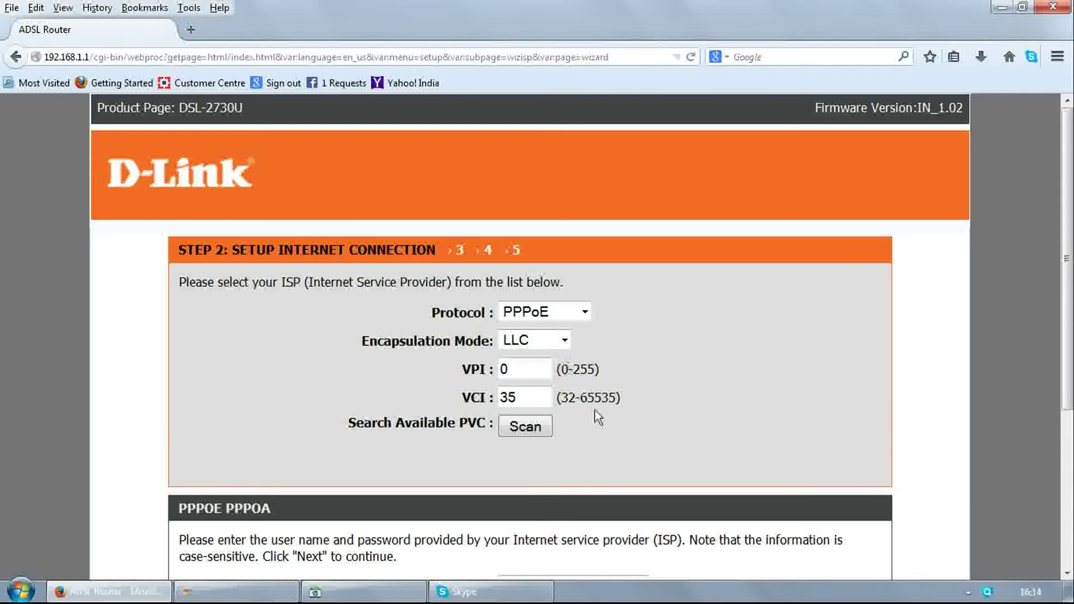
# - Enter the ISP PPPoE username, password and password confirmation, then continue
pyautogui.click(1067, 580)
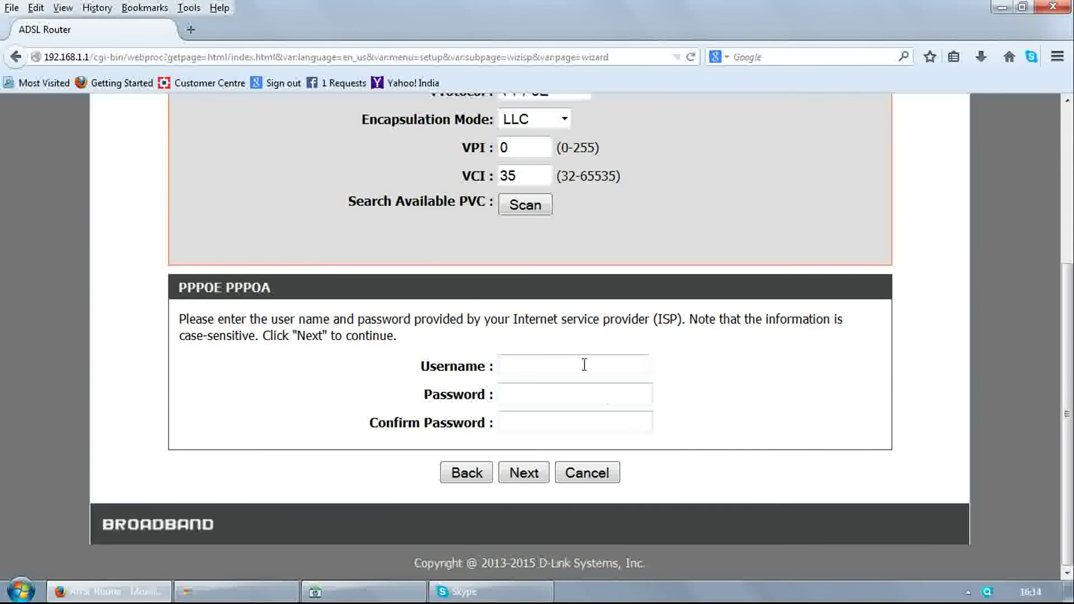
pyautogui.click(581, 361)
pyautogui.write('ser')
pyautogui.write('name')
pyautogui.press('Tab')
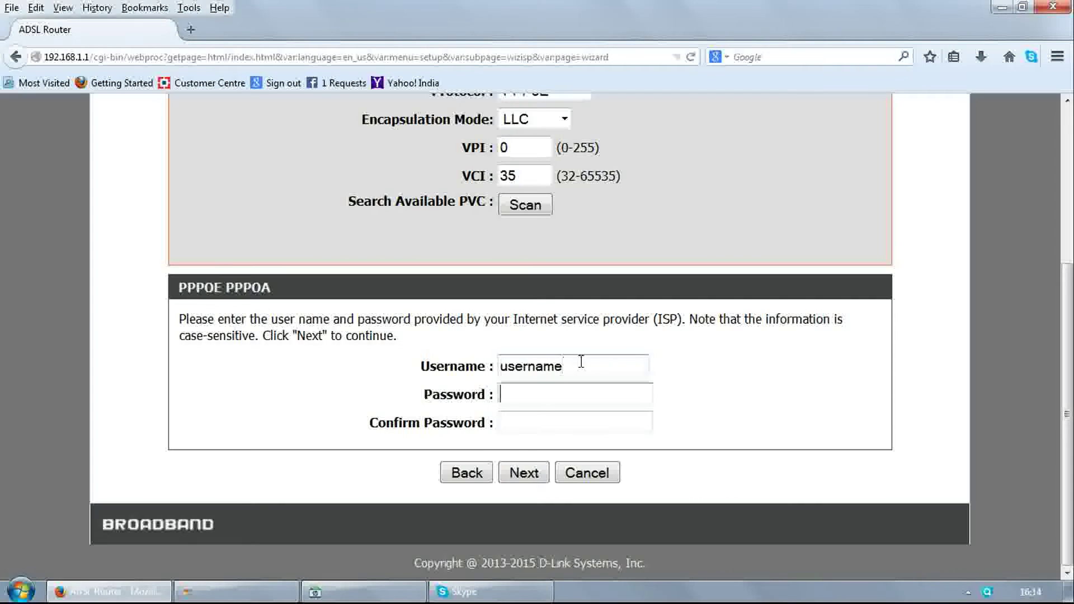
pyautogui.write('passwo')
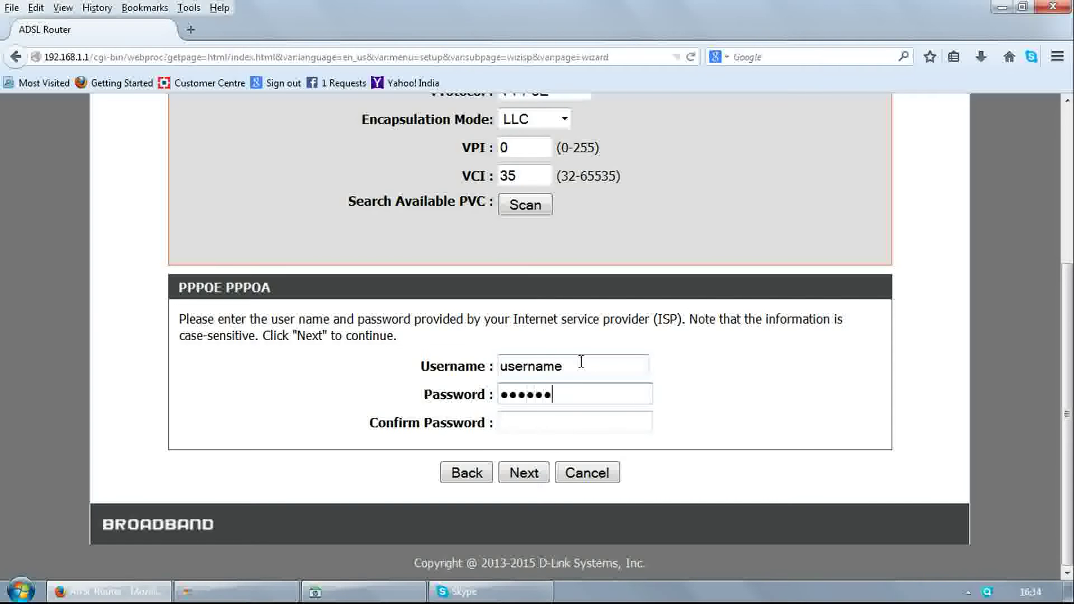
pyautogui.write('rd')
pyautogui.press('Tab')
pyautogui.write('pas')
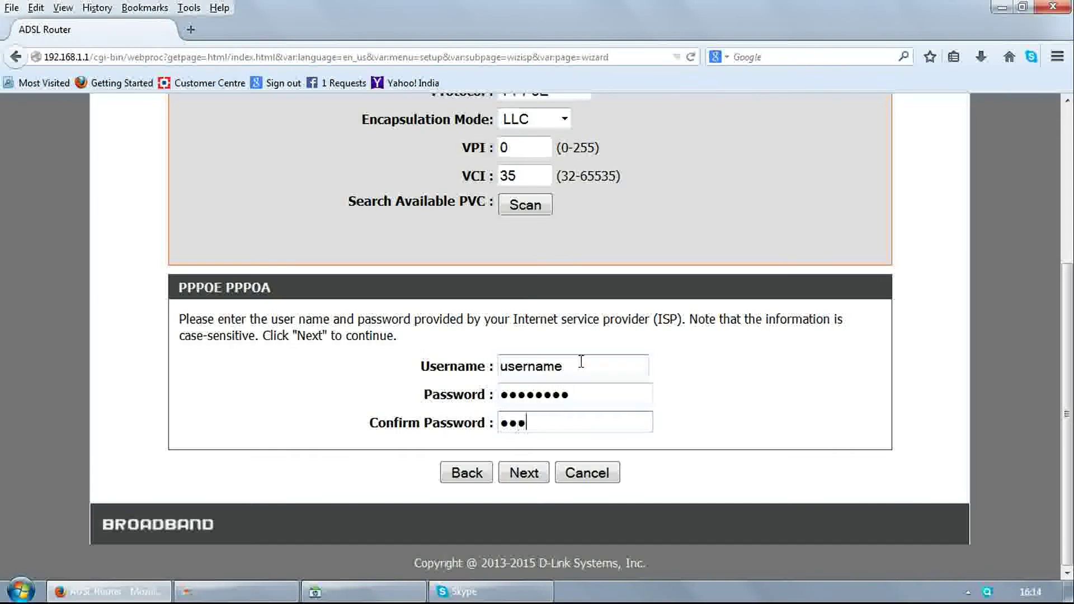
pyautogui.write('sword')
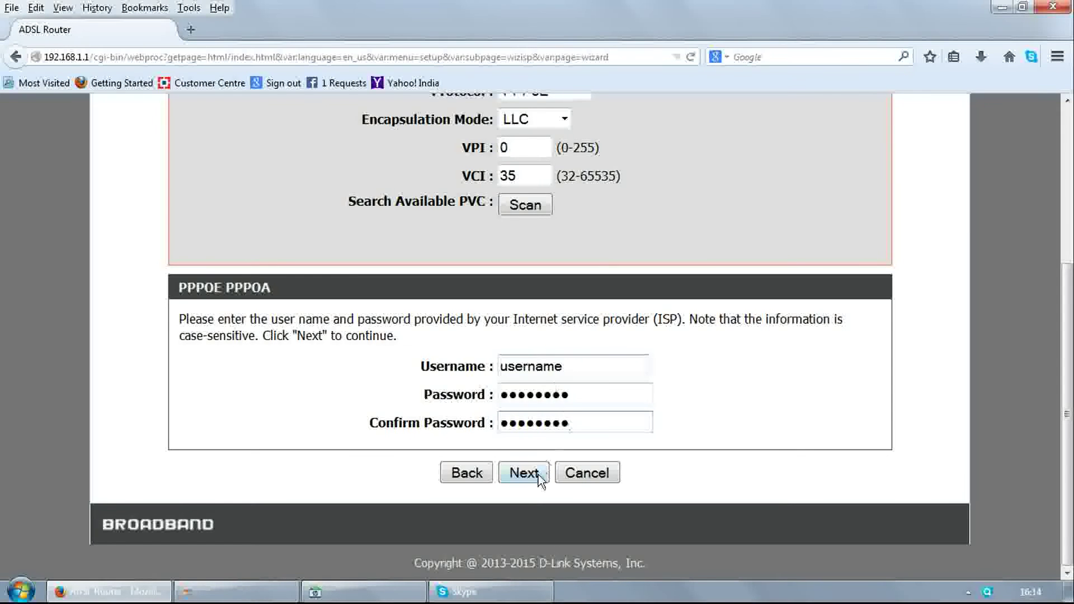
pyautogui.click(537, 476)
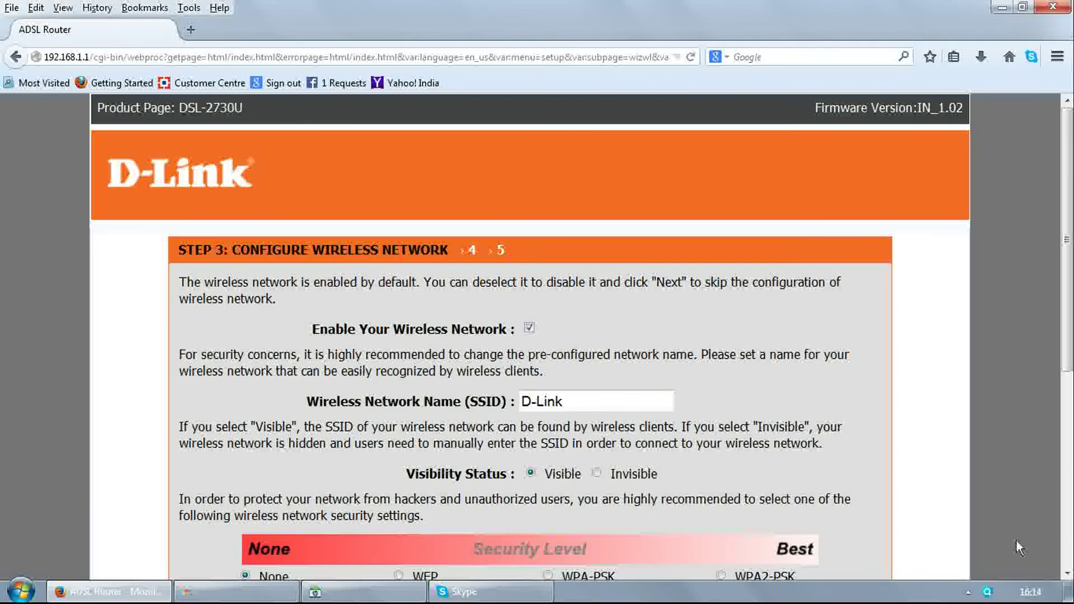
pyautogui.scroll(-5, 1070, 579)
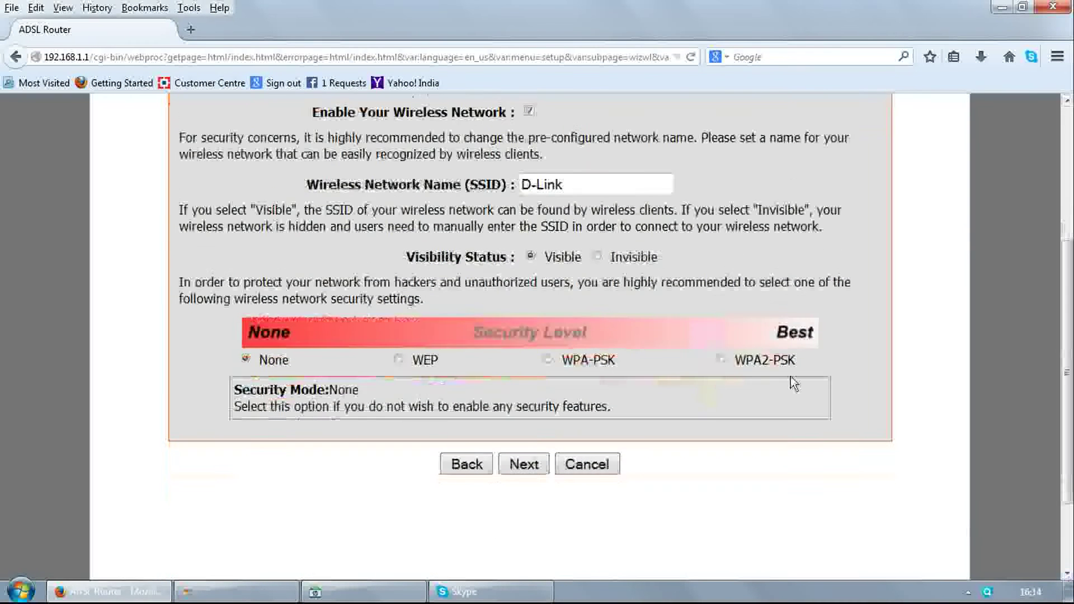
# - Choose WPA2-PSK security, replace the pre-shared key, and continue
pyautogui.click(620, 183)
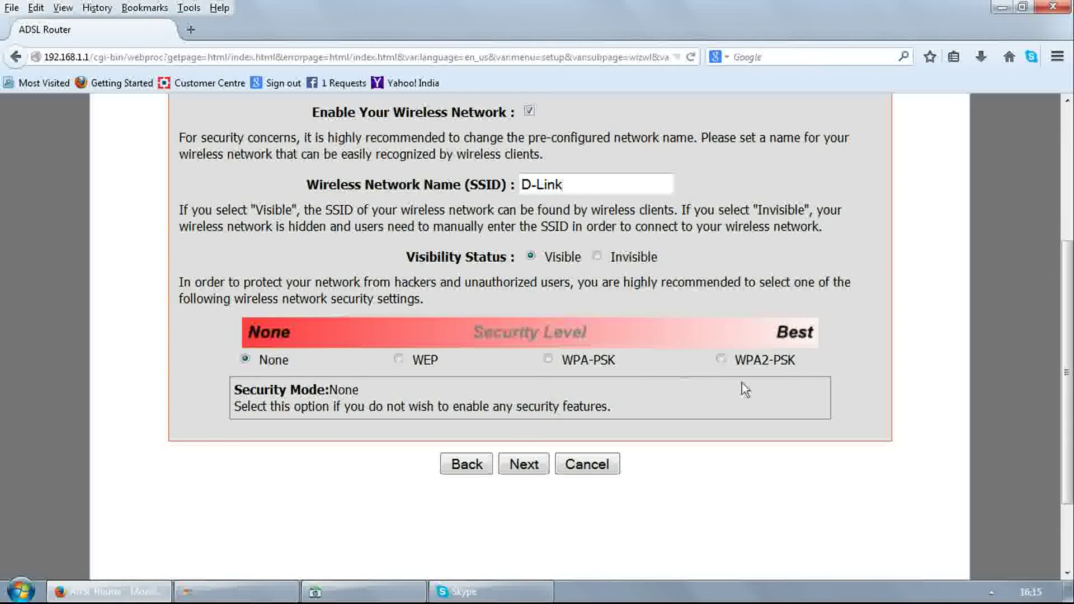
pyautogui.click(722, 361)
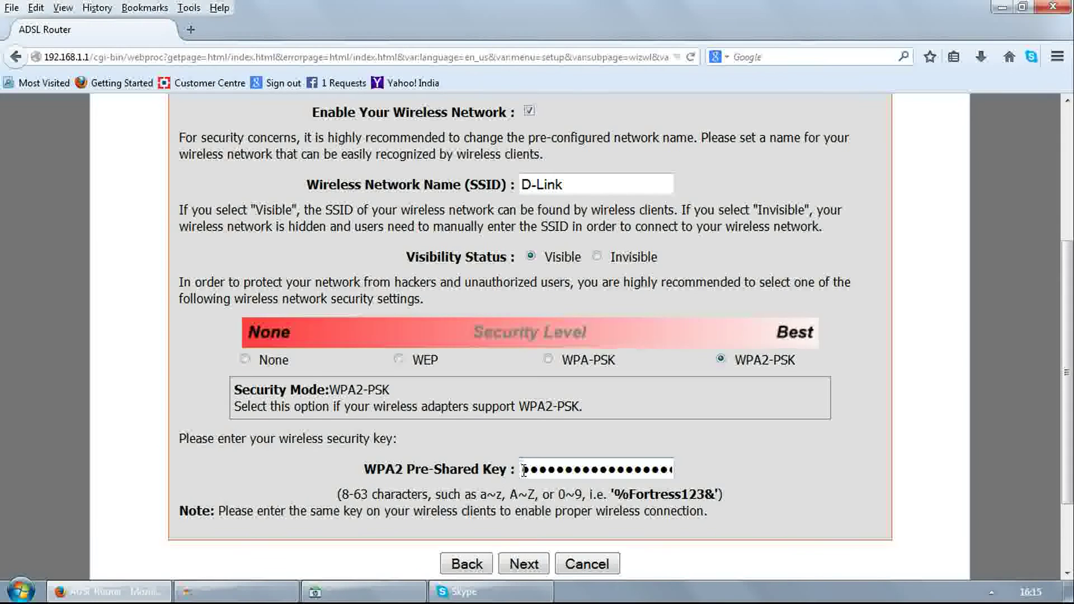
pyautogui.press('BackSpace')
pyautogui.press('BackSpace')
pyautogui.press('BackSpace')
pyautogui.press('BackSpace')
pyautogui.press('BackSpace')
pyautogui.press('BackSpace')
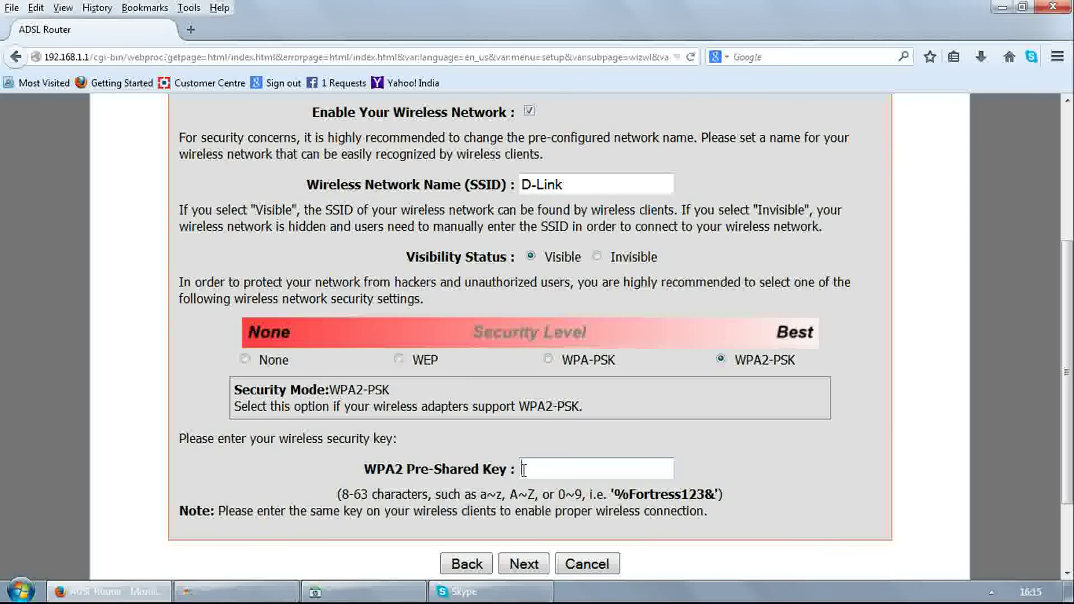
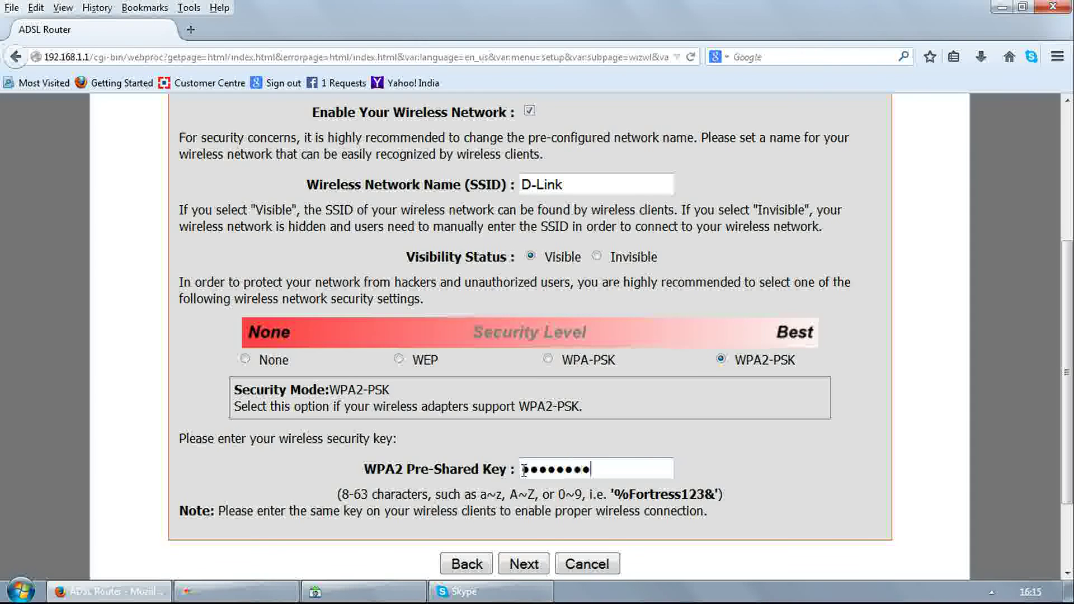
pyautogui.click(521, 567)
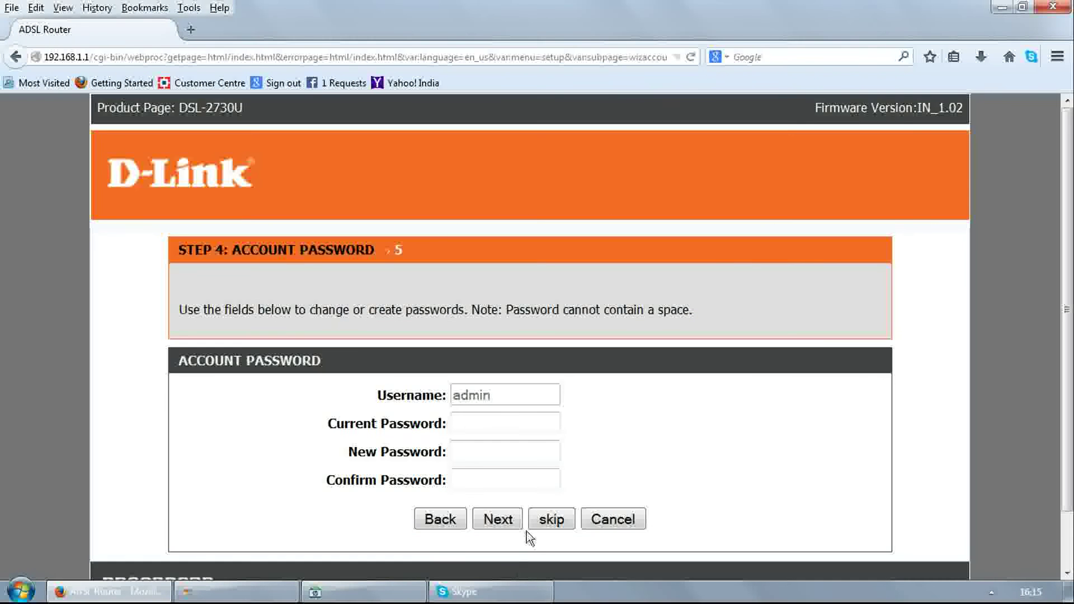
# - Skip the admin password change and apply the summarized wizard settings
pyautogui.click(549, 521)
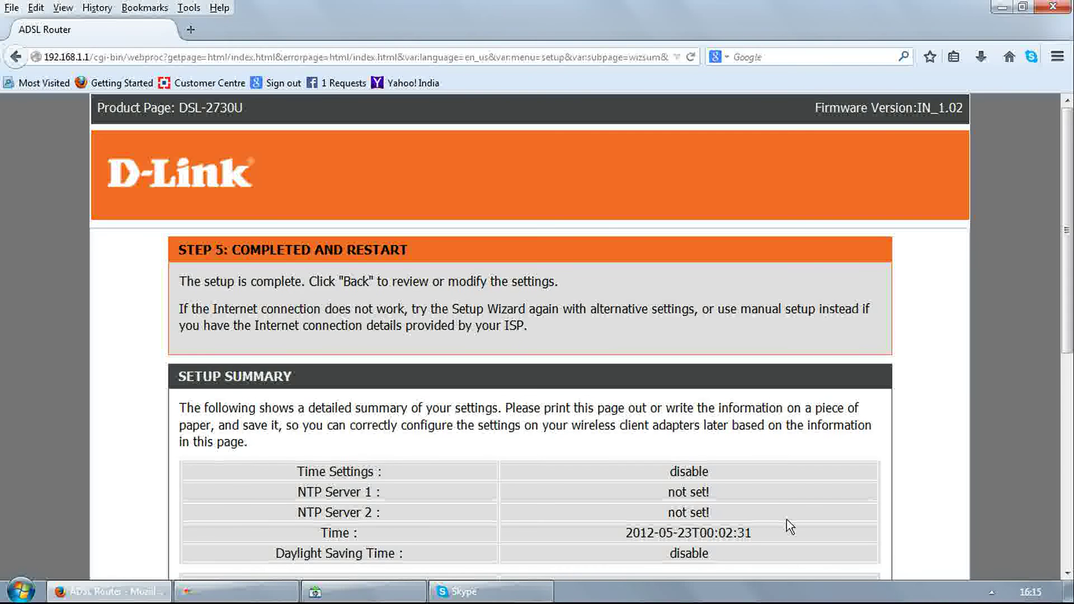
pyautogui.scroll(-5, 787, 521)
pyautogui.scroll(-3, 787, 520)
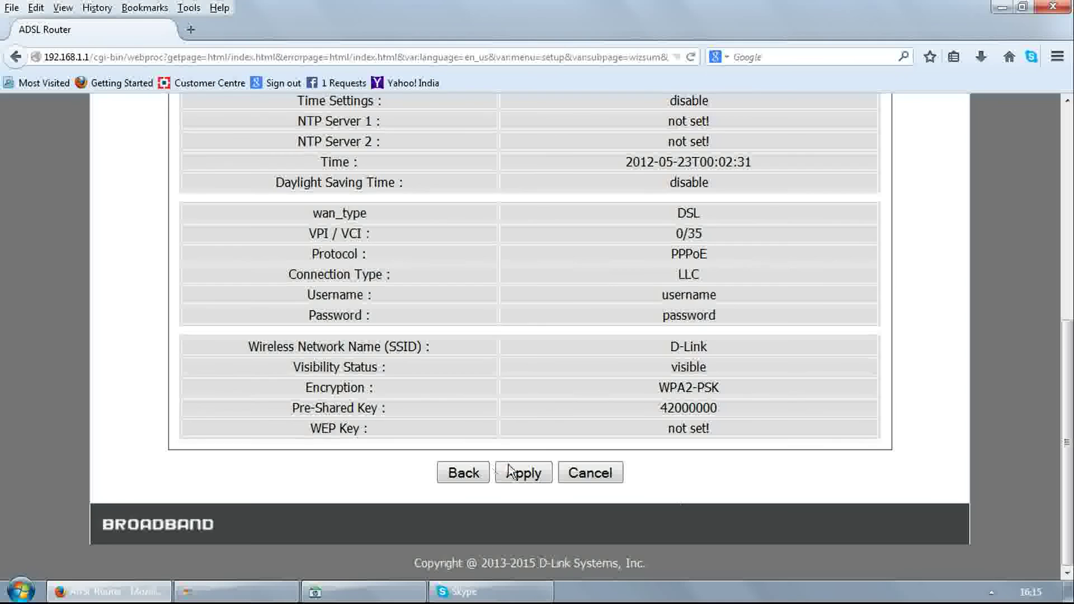
pyautogui.click(512, 473)
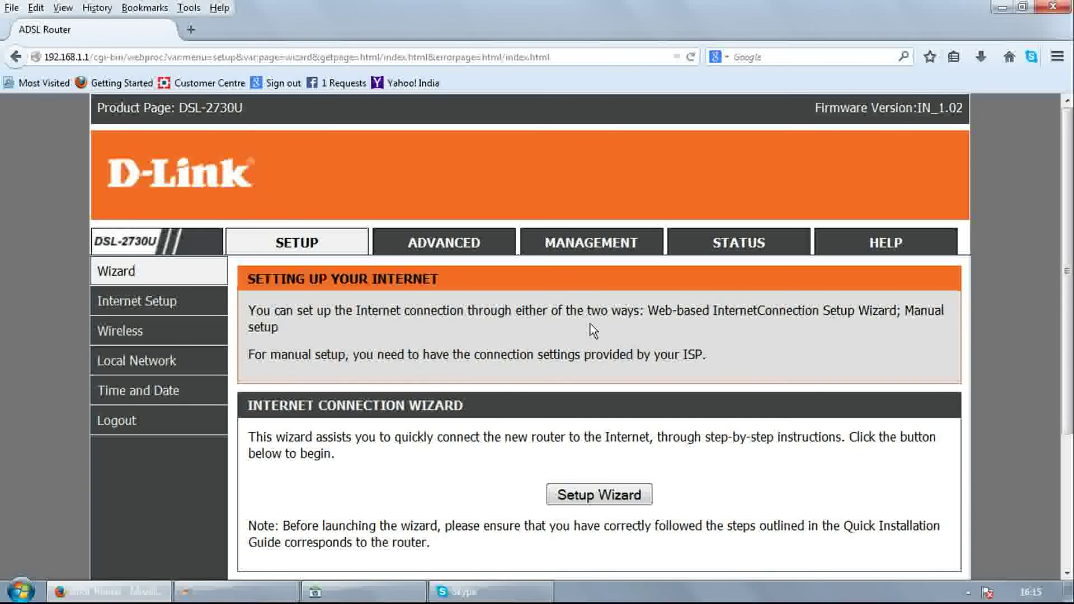
# - Reboot the router from the Management section's System Reboot page
pyautogui.click(594, 243)
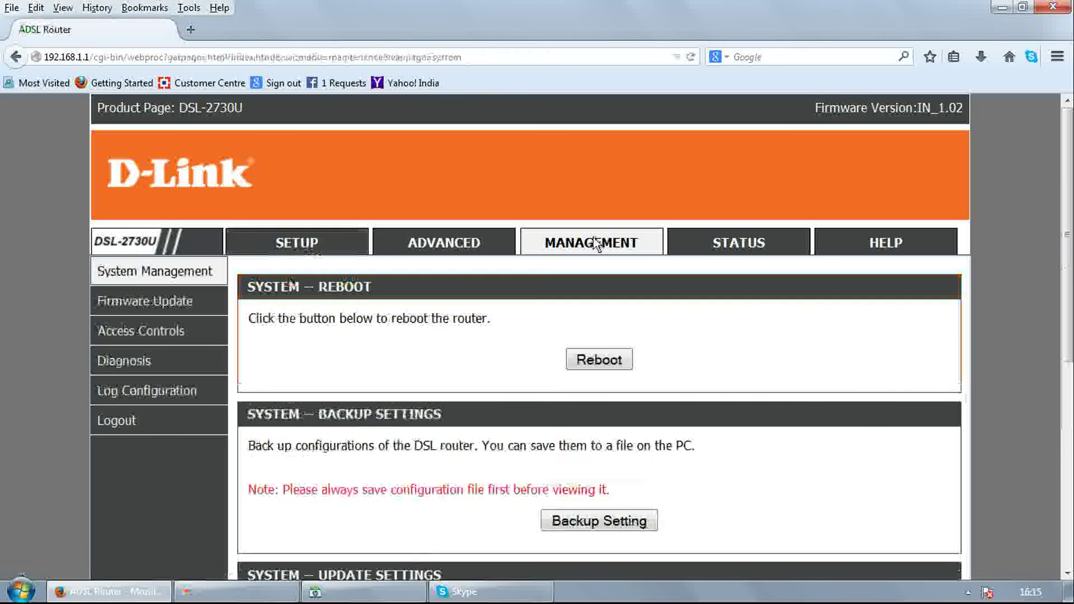
pyautogui.click(595, 363)
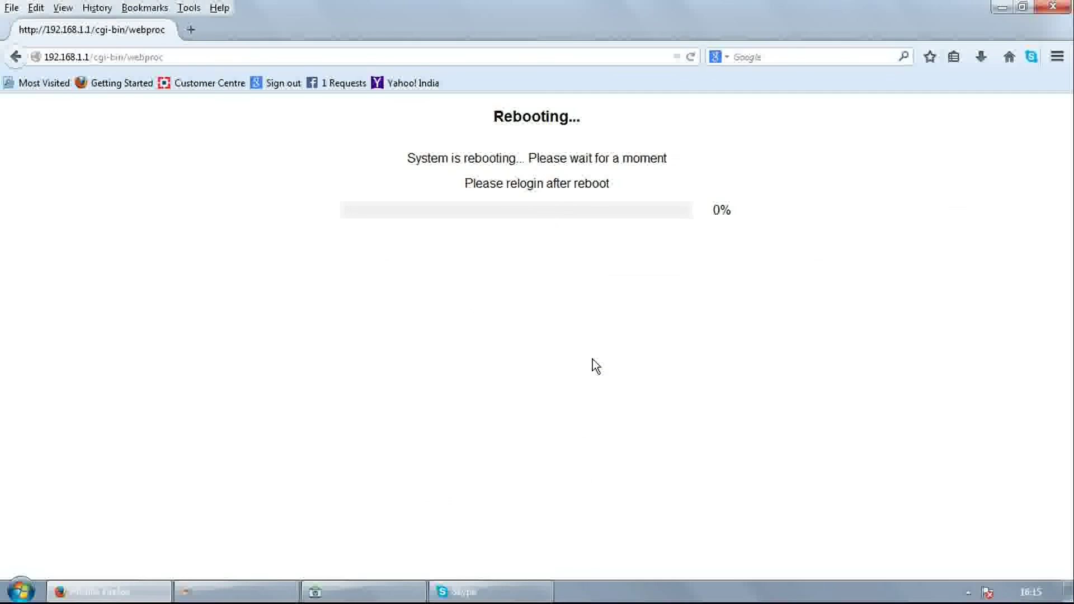